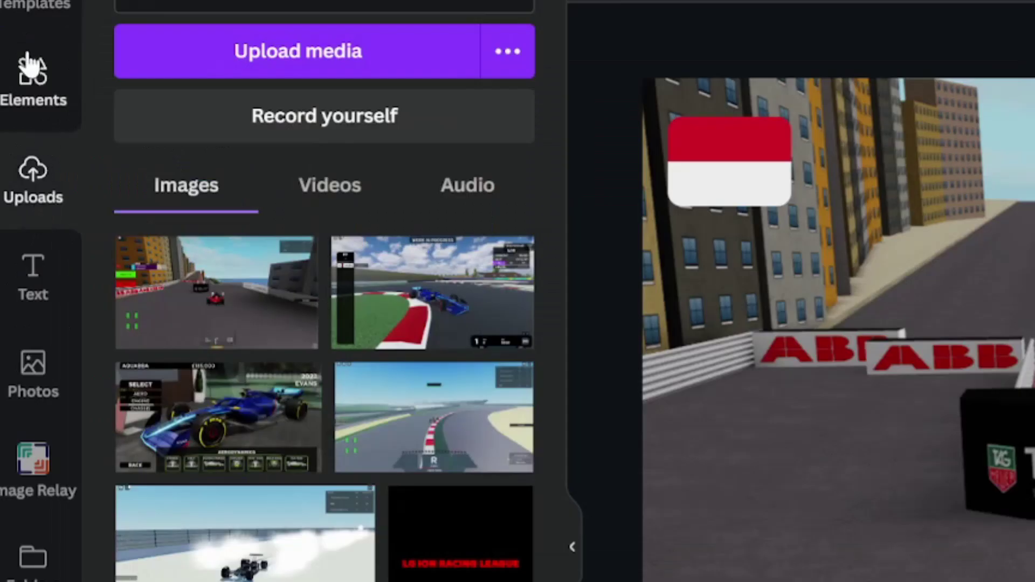
# Step: Search Elements for 'rectangle' and add a white rectangle to the page
pyautogui.click(22, 97)
pyautogui.click(160, 54)
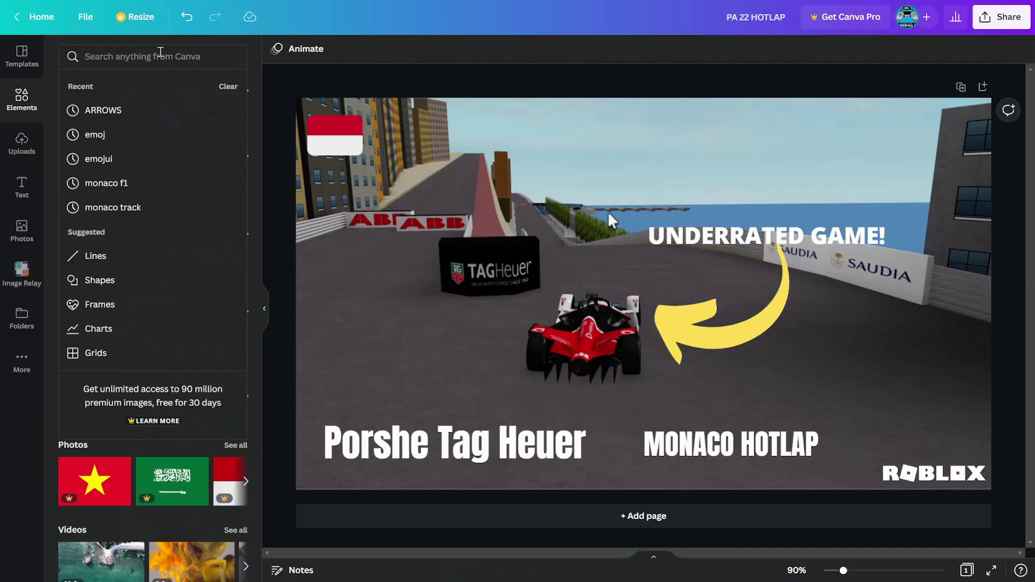
pyautogui.write('rectangle')
pyautogui.press('Return')
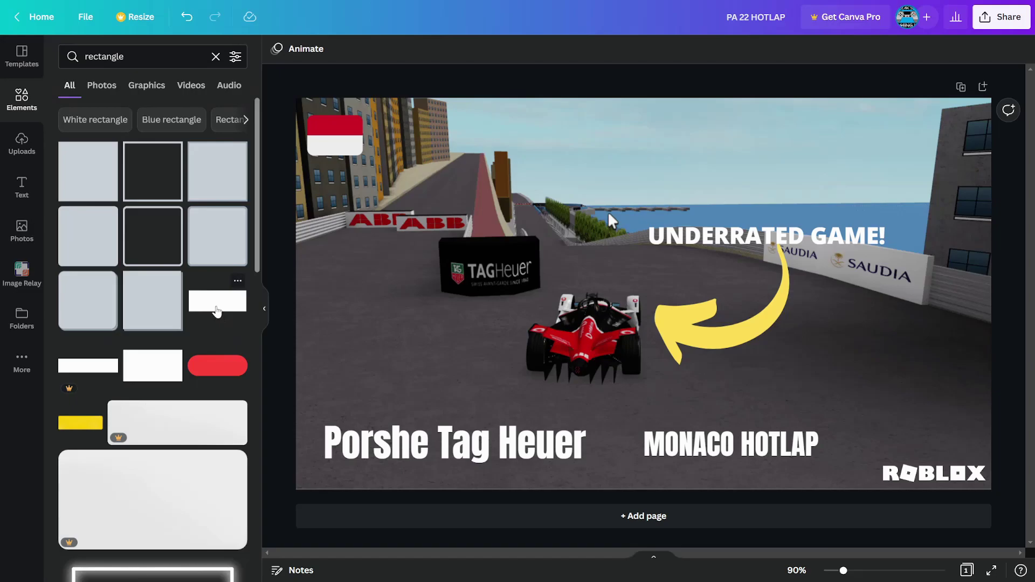
pyautogui.click(215, 307)
# Step: Shrink the white rectangle to about 200 by 106 and place it beside the flag
pyautogui.moveTo(504, 221); pyautogui.dragTo(445, 187)
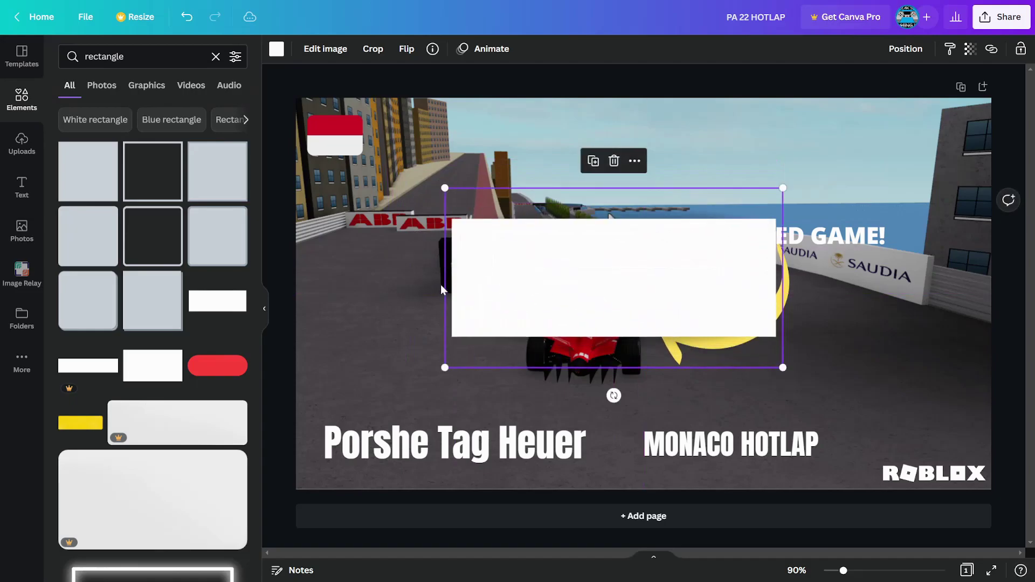
pyautogui.moveTo(649, 289); pyautogui.dragTo(679, 297)
pyautogui.moveTo(475, 192); pyautogui.dragTo(709, 307)
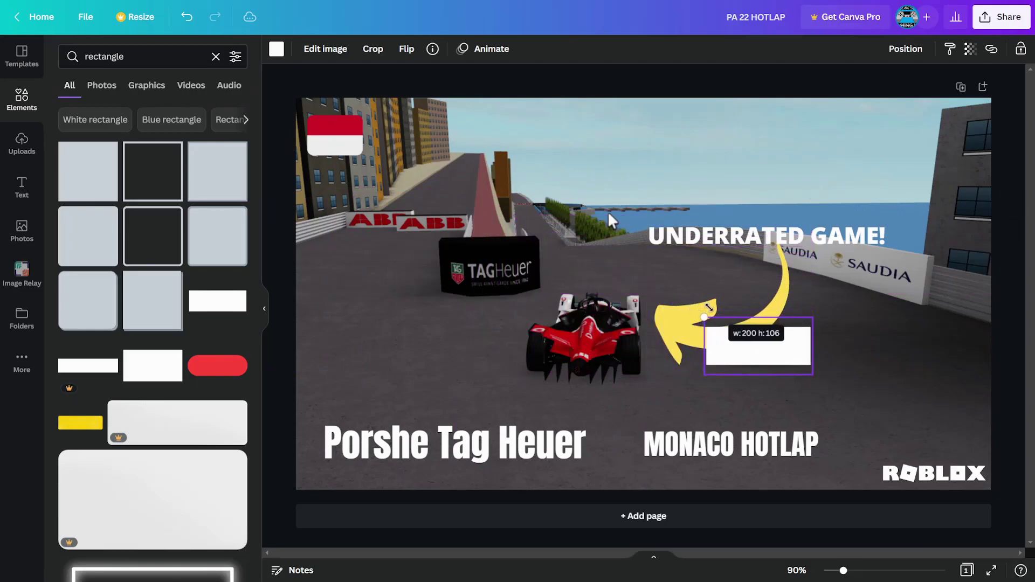
pyautogui.moveTo(766, 341); pyautogui.dragTo(446, 132)
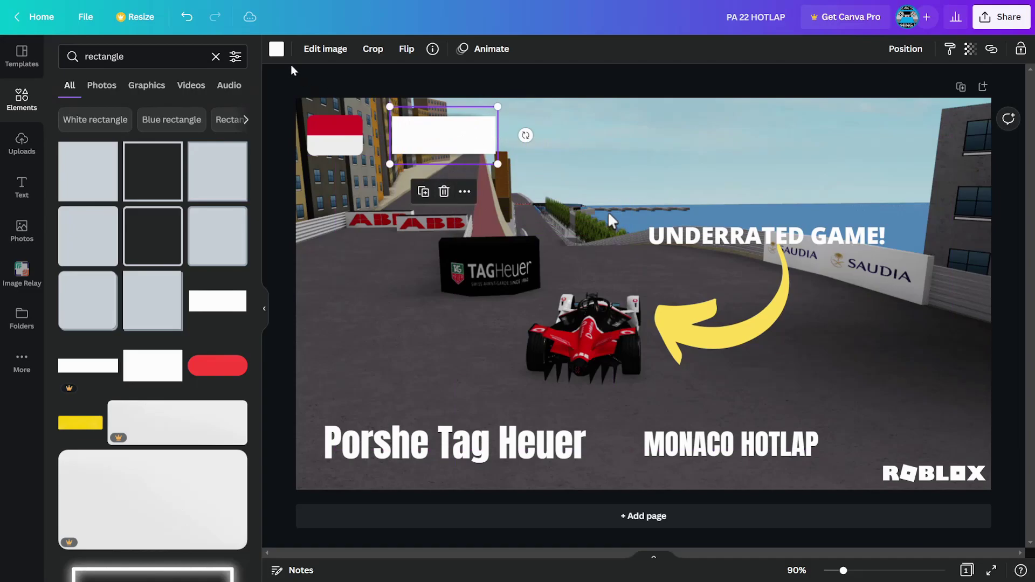
# Step: Fill the rectangle with Bright red (#ff1616) from Default Colors
pyautogui.click(276, 50)
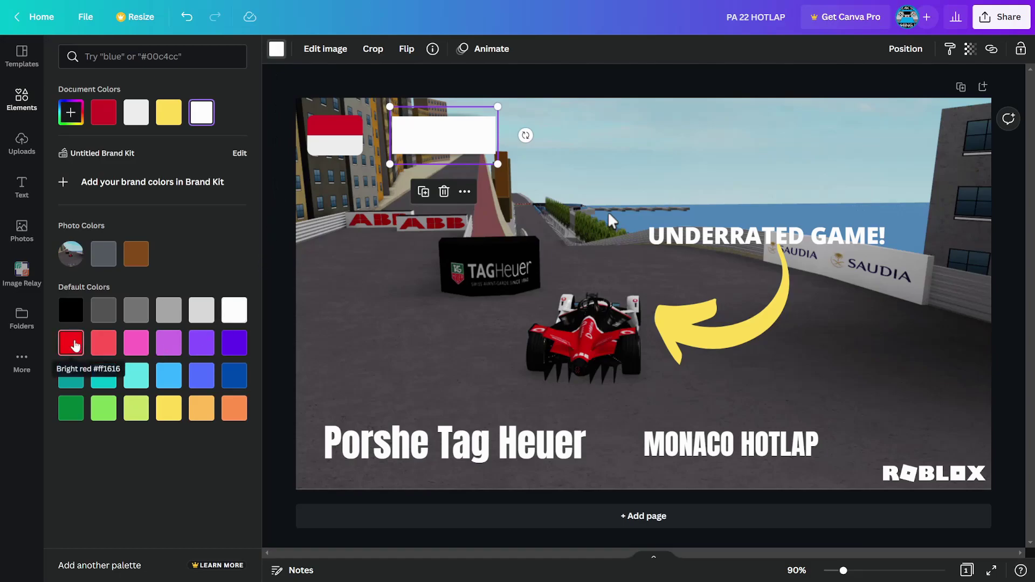
pyautogui.click(76, 345)
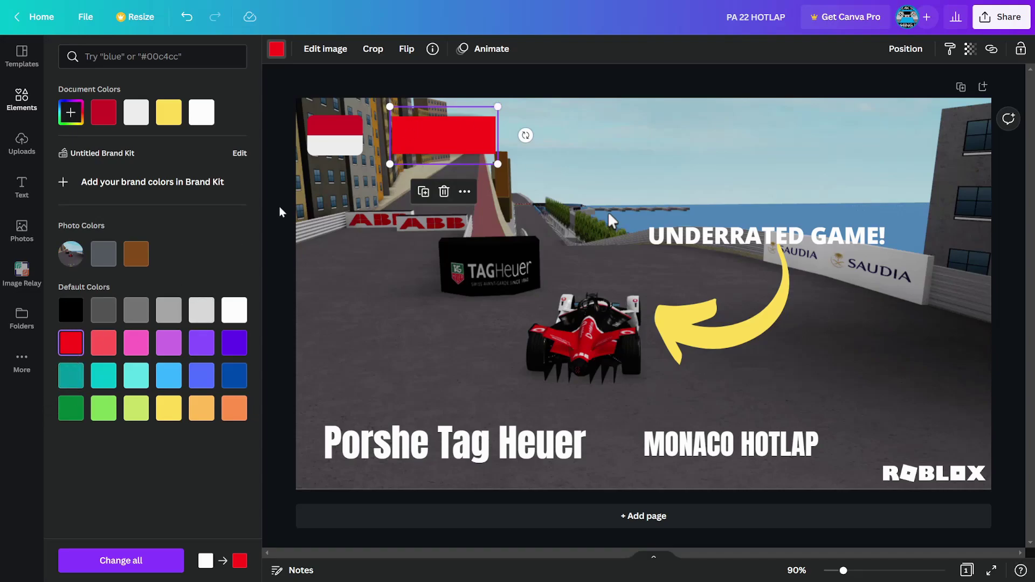
pyautogui.click(385, 242)
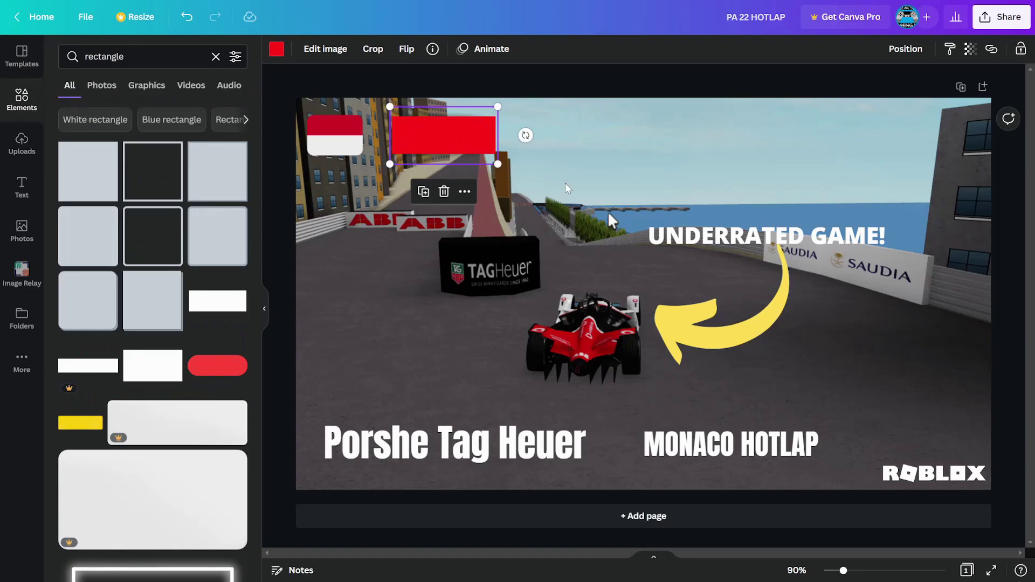
# Step: Duplicate the red rectangle with Ctrl+D and line both pieces up end to end
pyautogui.click(452, 141)
pyautogui.hotkey('ctrl', 'd')
pyautogui.moveTo(451, 141); pyautogui.dragTo(541, 130)
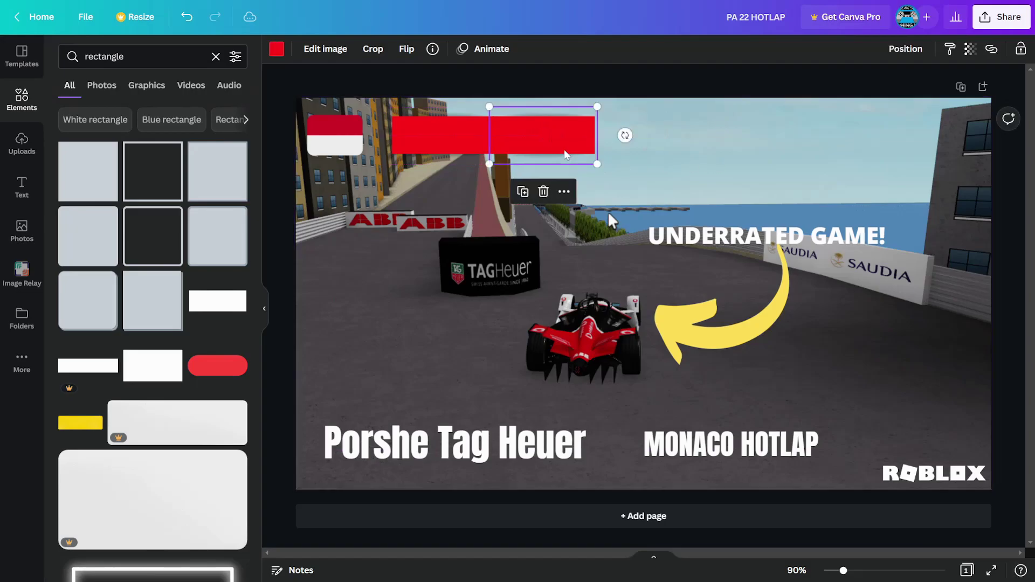
pyautogui.keyDown('shift'); pyautogui.click(402, 141); pyautogui.keyUp('shift')
pyautogui.moveTo(401, 141); pyautogui.dragTo(413, 152)
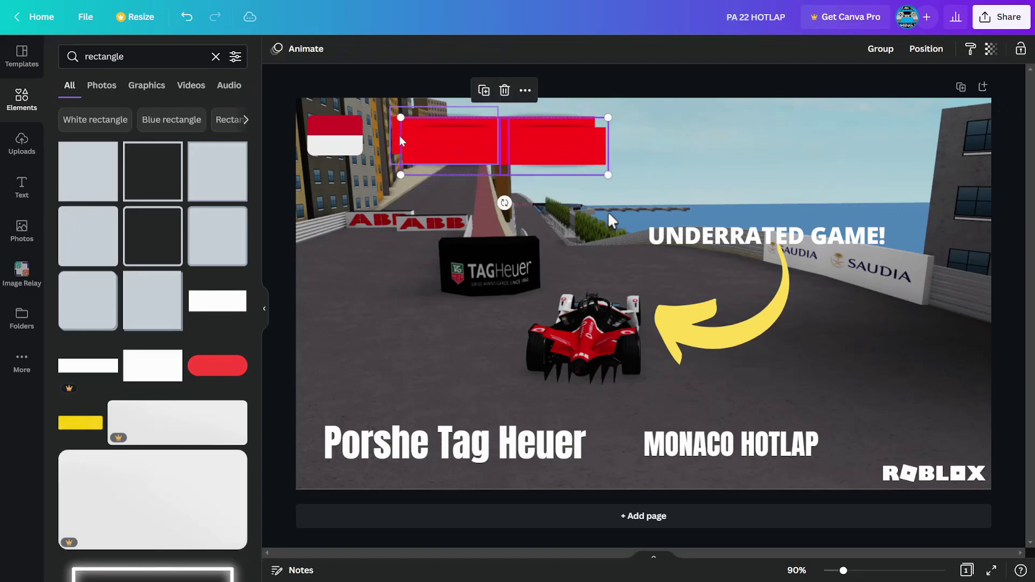
pyautogui.moveTo(539, 157); pyautogui.dragTo(719, 139)
pyautogui.click(695, 108)
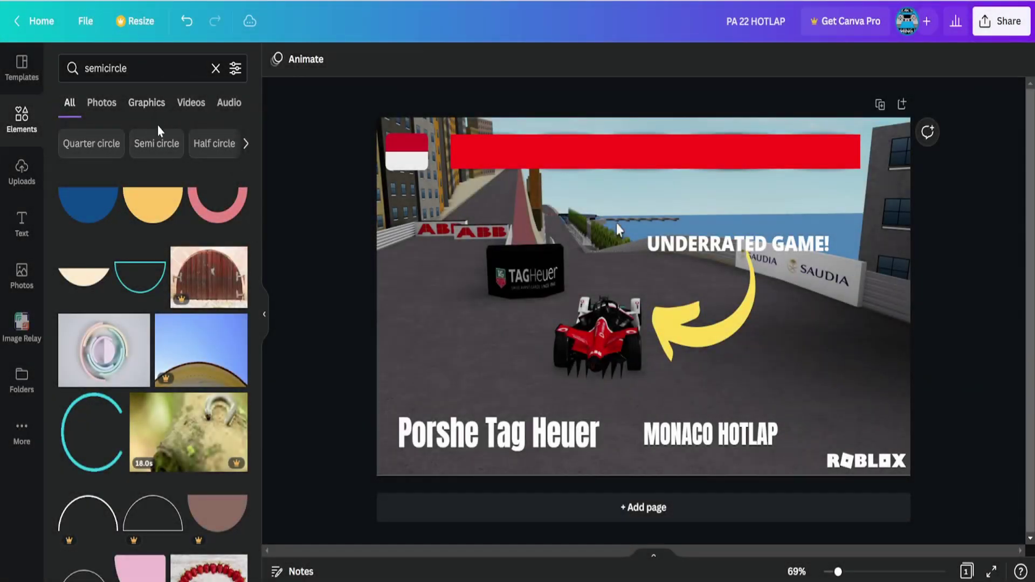
# Step: Add a semicircle, rotate it, colour it red and shrink it to 139 by 70
pyautogui.click(88, 210)
pyautogui.moveTo(643, 393); pyautogui.dragTo(643, 190)
pyautogui.click(277, 61)
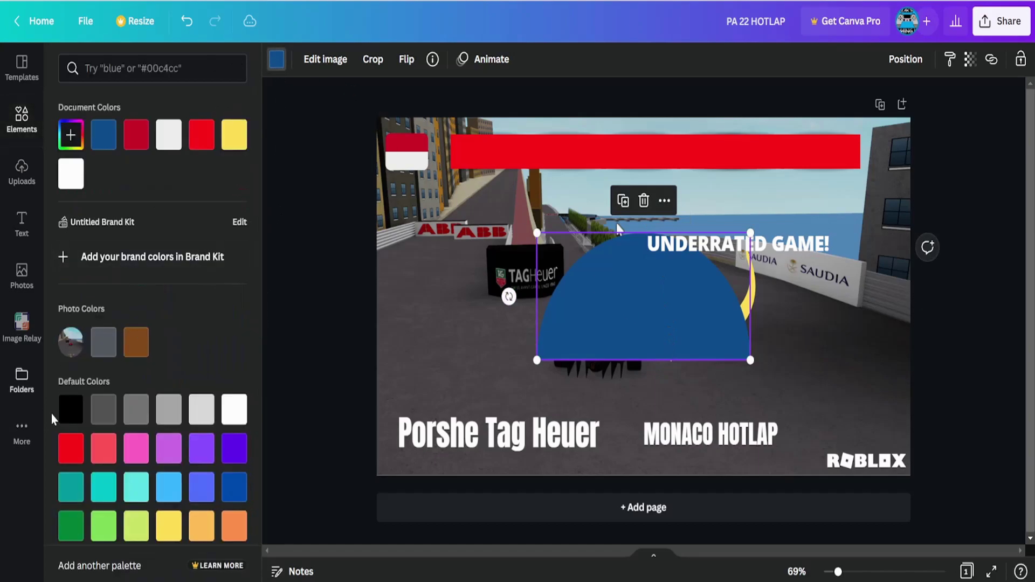
pyautogui.click(70, 448)
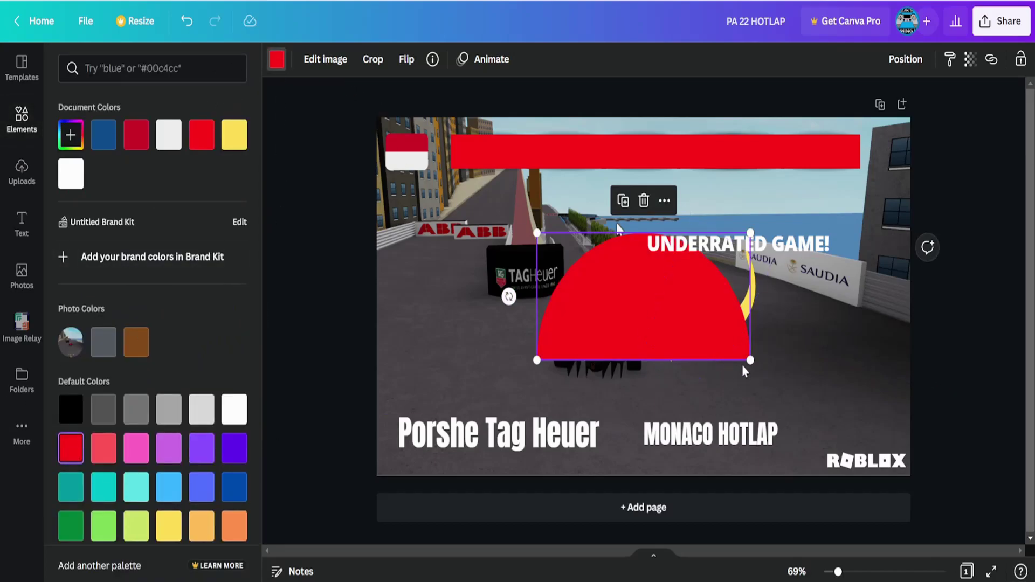
pyautogui.moveTo(748, 359); pyautogui.dragTo(866, 160)
# Step: Fit the red semicircle snugly onto the right end of the top bar
pyautogui.click(867, 231)
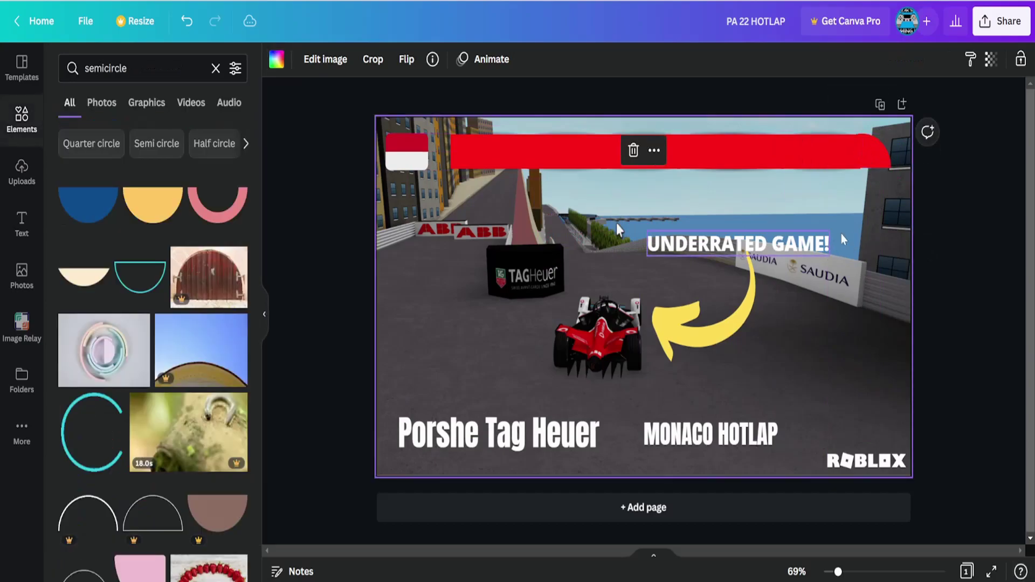
pyautogui.click(858, 154)
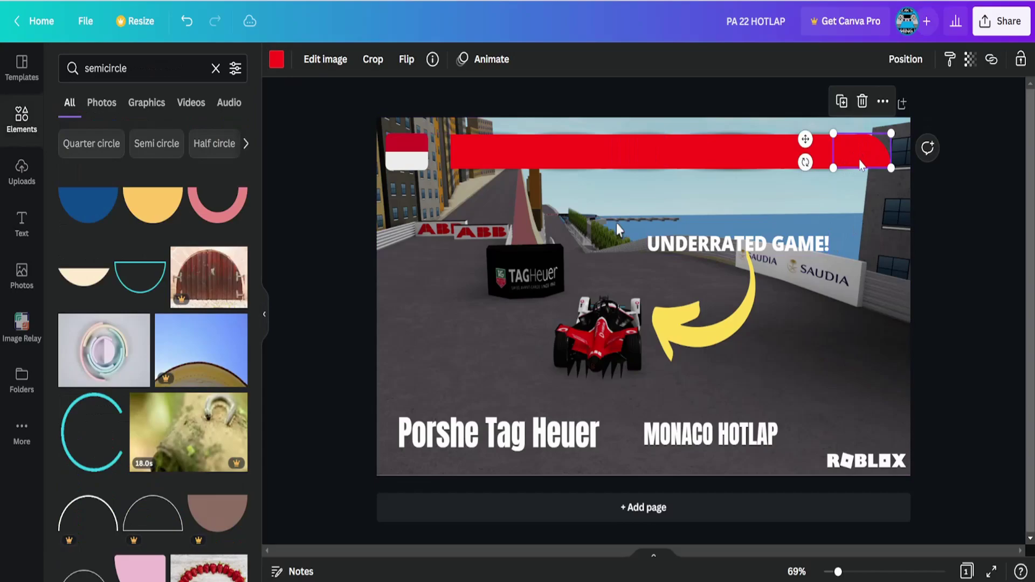
pyautogui.moveTo(861, 165); pyautogui.dragTo(860, 158)
pyautogui.click(870, 249)
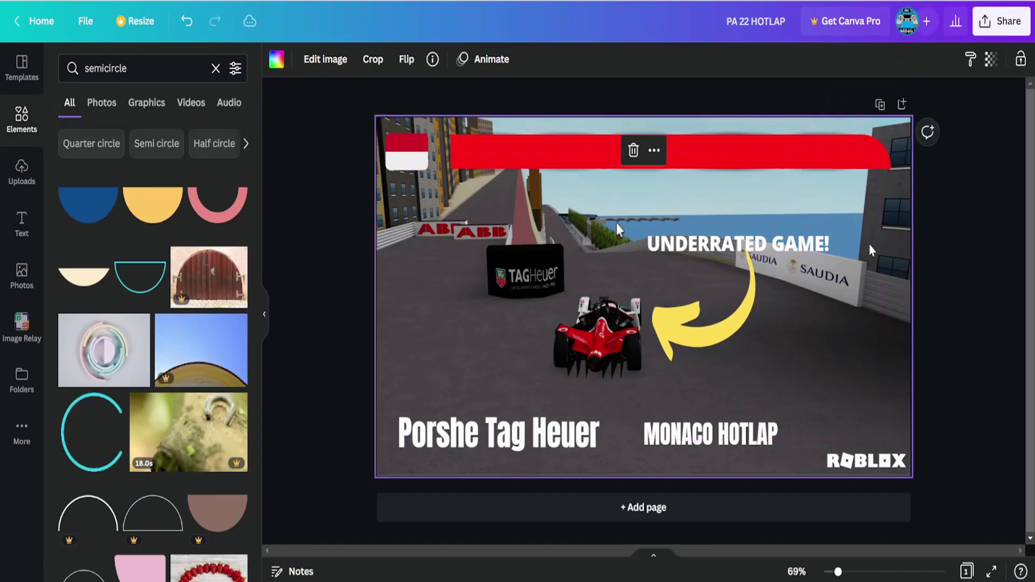
# Step: Copy a bar section, turn it vertical under the rounded corner, and extend it downward
pyautogui.click(575, 148)
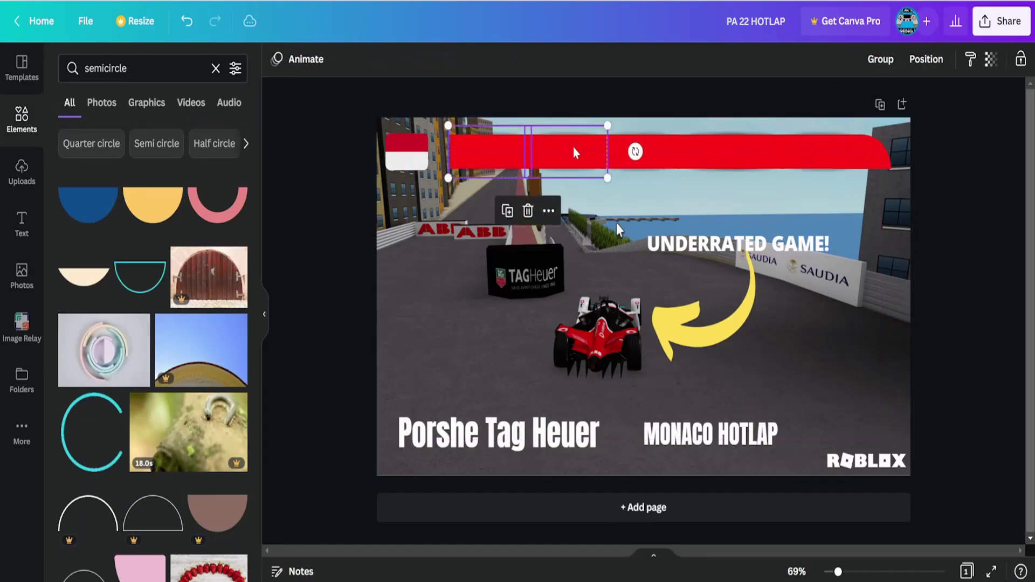
pyautogui.moveTo(573, 152); pyautogui.dragTo(856, 249)
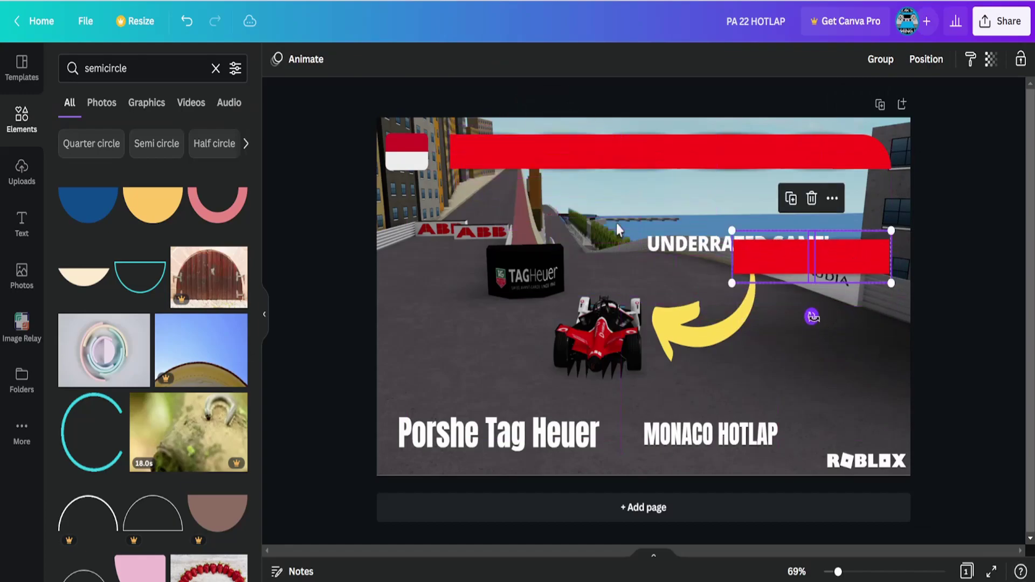
pyautogui.moveTo(810, 317); pyautogui.dragTo(760, 259)
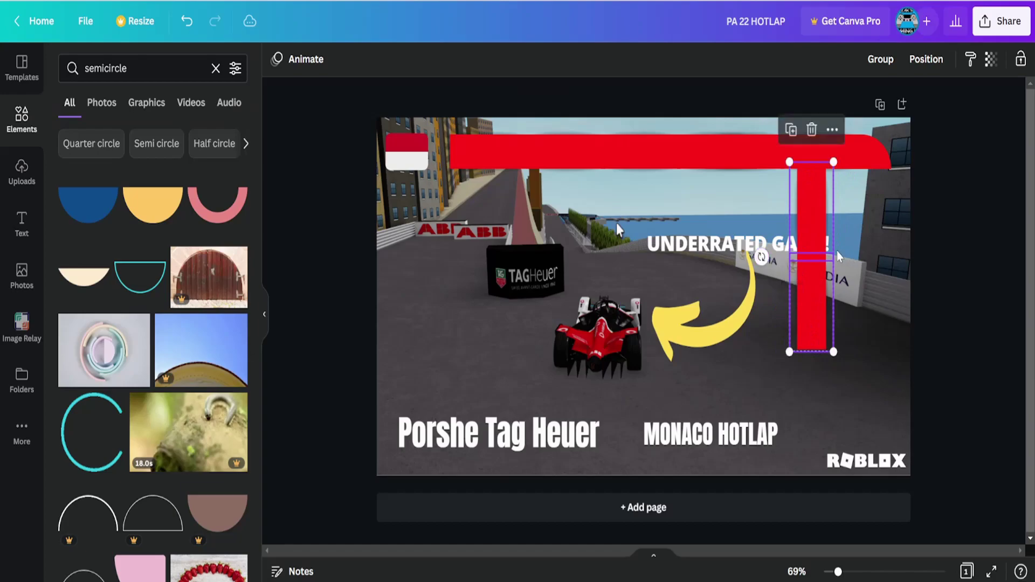
pyautogui.moveTo(802, 222); pyautogui.dragTo(877, 219)
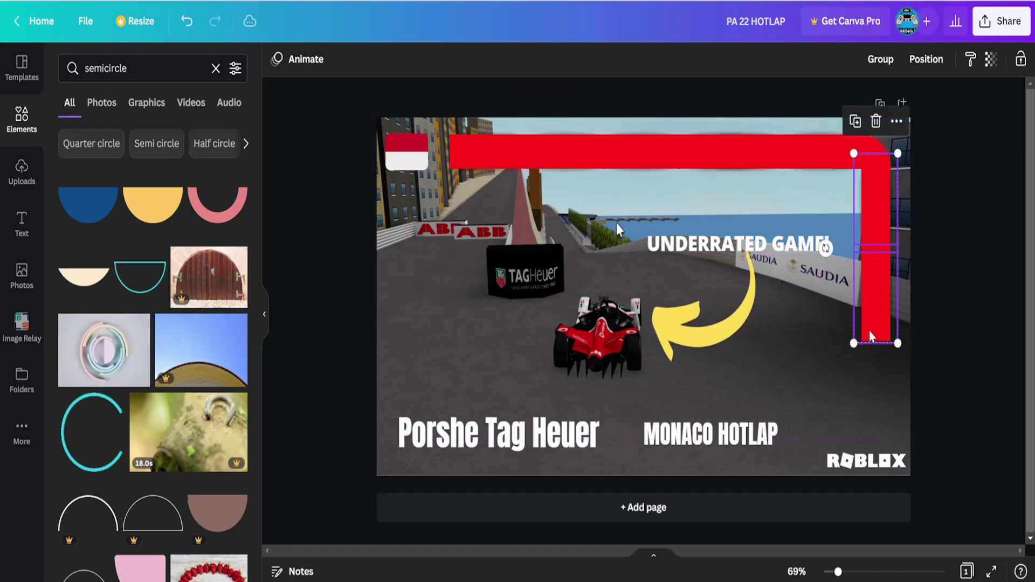
pyautogui.click(875, 301)
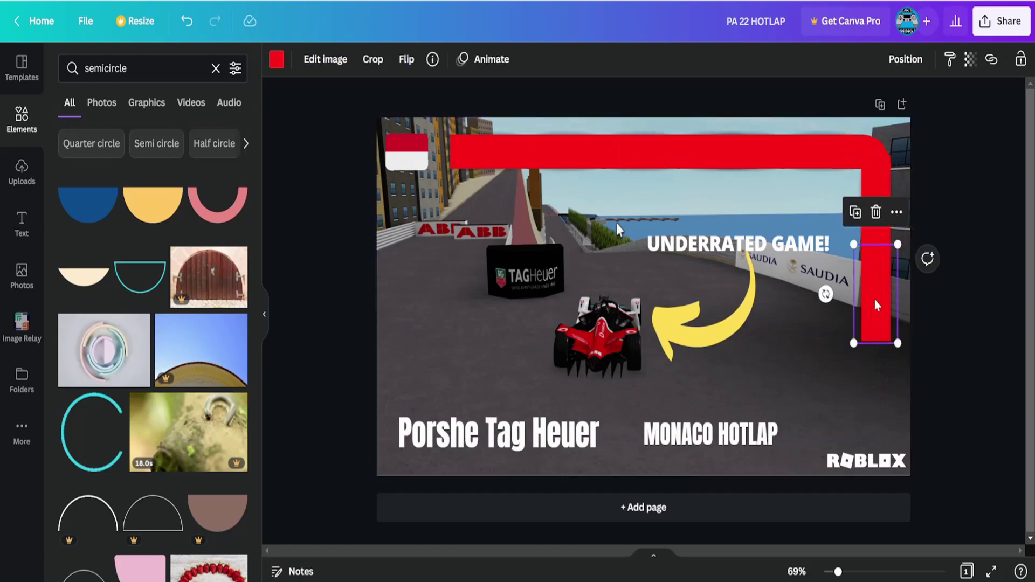
pyautogui.hotkey('shift', 'Right')
pyautogui.hotkey('shift', 'Down')
pyautogui.moveTo(880, 337); pyautogui.dragTo(873, 381)
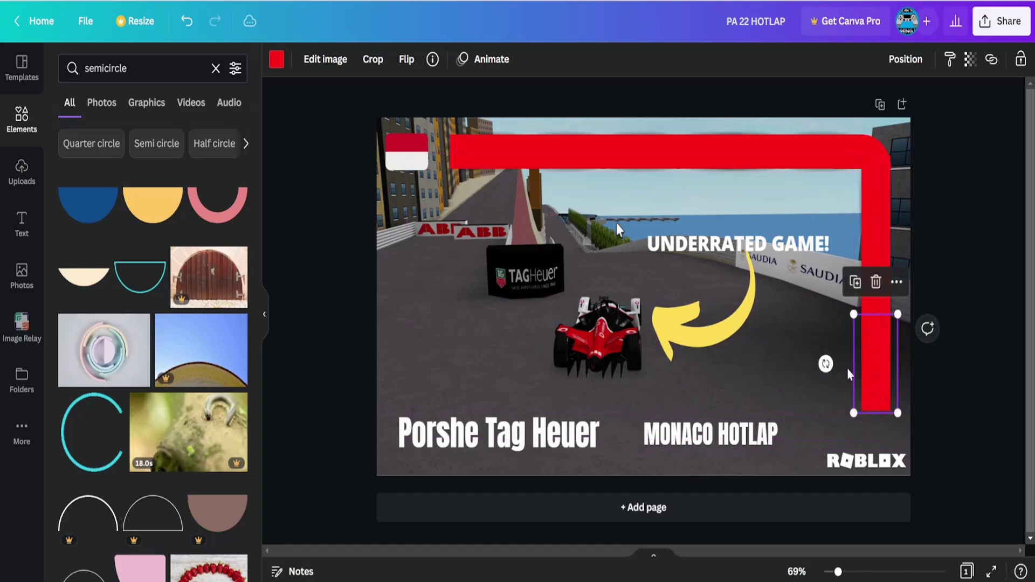
pyautogui.click(784, 338)
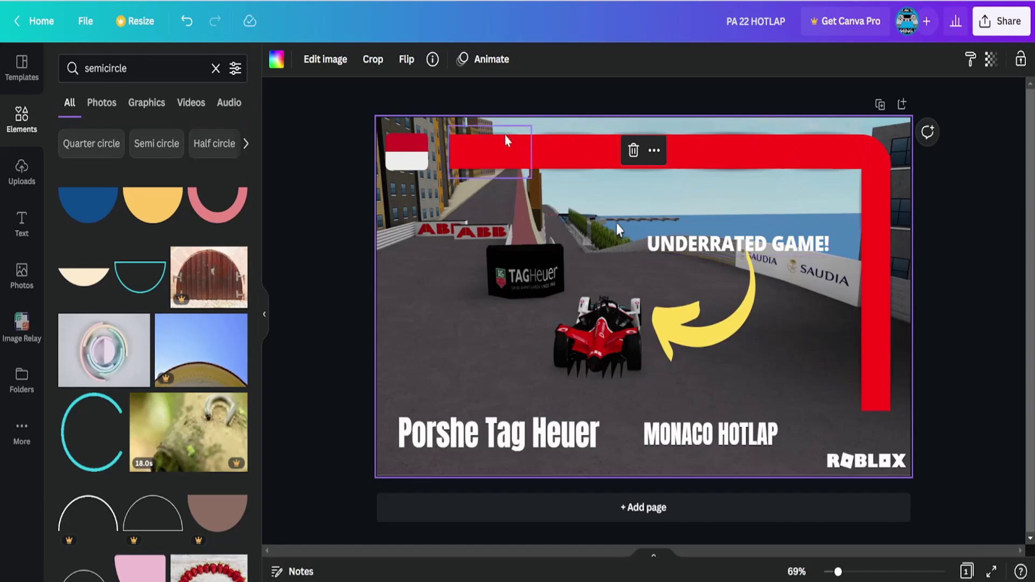
# Step: Move all the top red bar pieces down behind the titles
pyautogui.moveTo(506, 138); pyautogui.dragTo(811, 160)
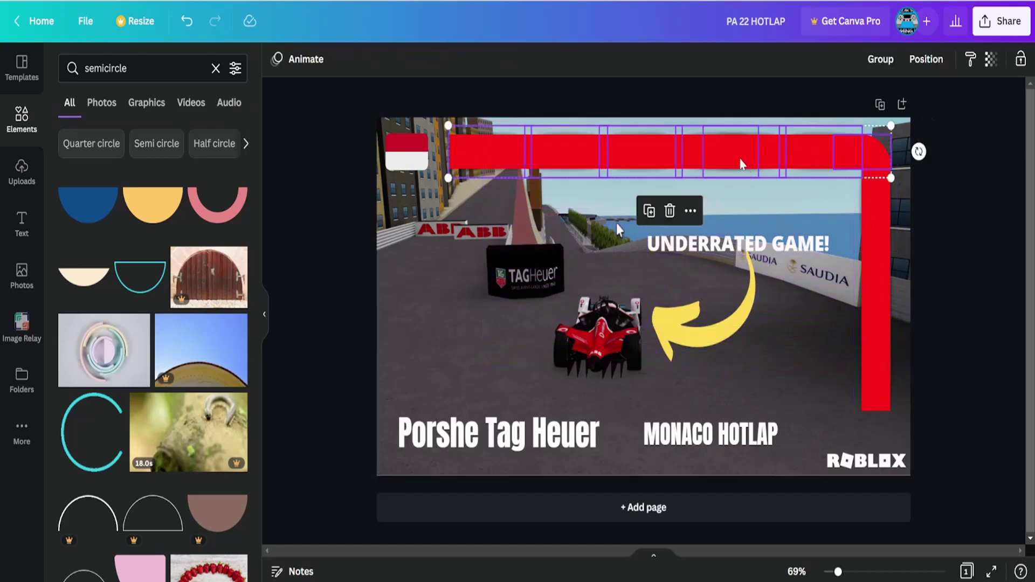
pyautogui.moveTo(740, 164); pyautogui.dragTo(722, 431)
pyautogui.hotkey('ctrl', 'z')
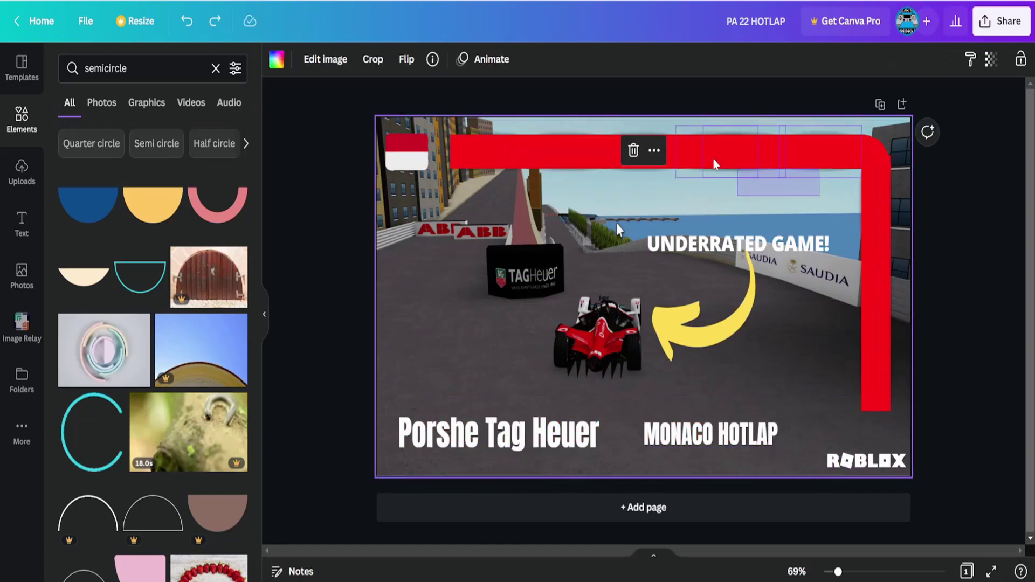
pyautogui.click(497, 156)
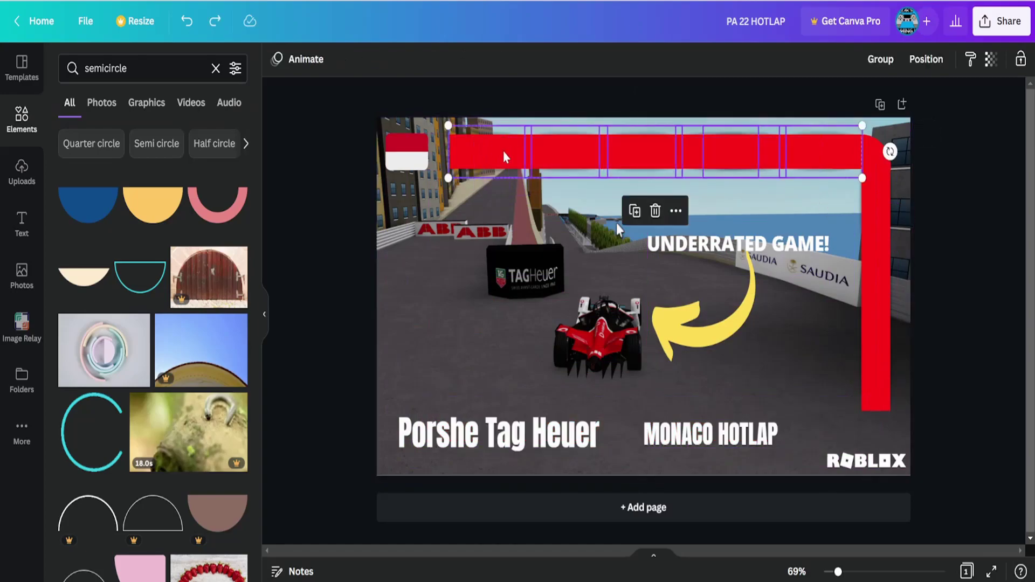
pyautogui.moveTo(497, 163); pyautogui.dragTo(499, 426)
# Step: Move the semicircle corner to the bottom right and align the right-side bar with it
pyautogui.click(847, 144)
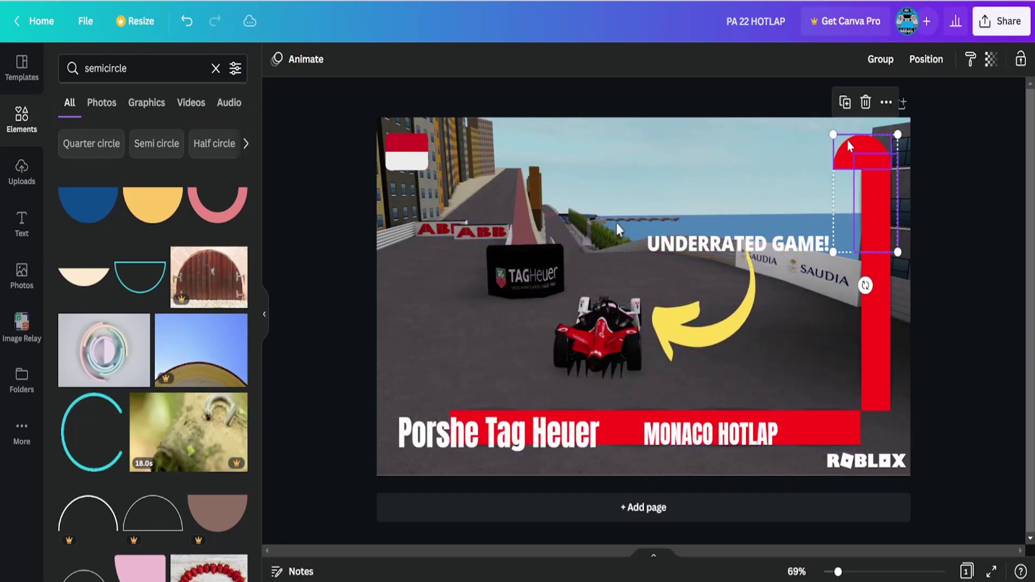
pyautogui.click(854, 151)
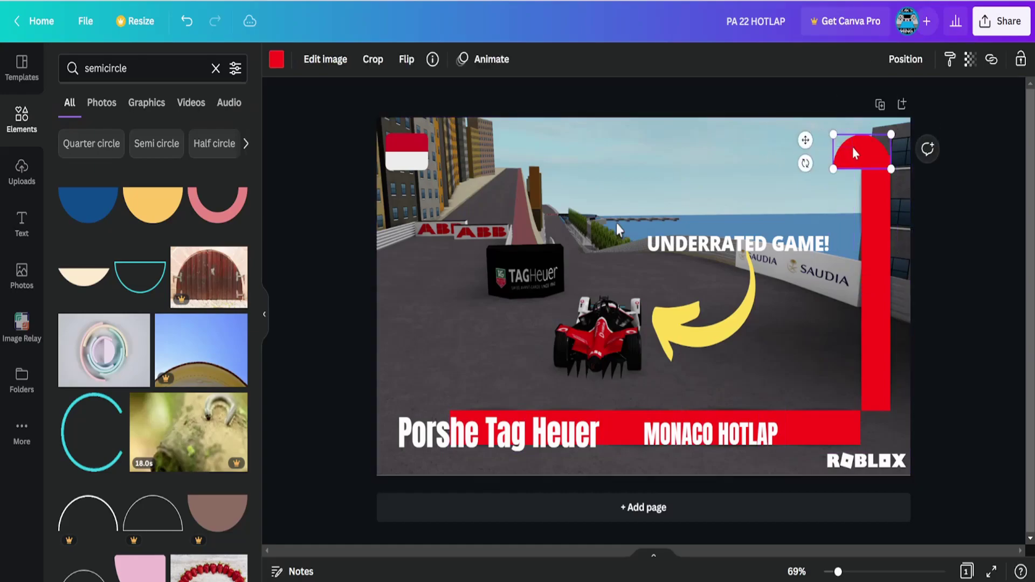
pyautogui.moveTo(854, 151); pyautogui.dragTo(869, 424)
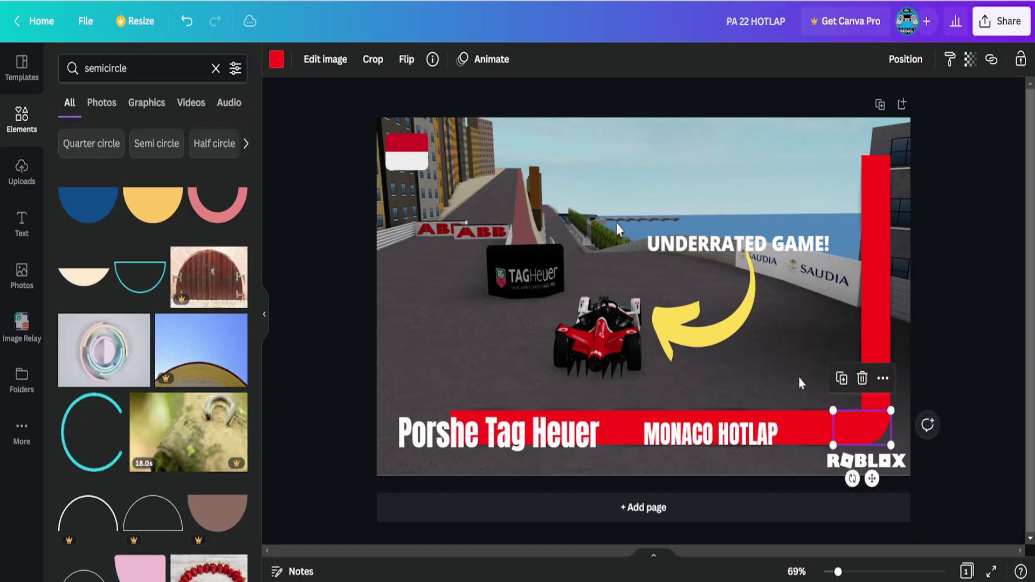
pyautogui.click(798, 377)
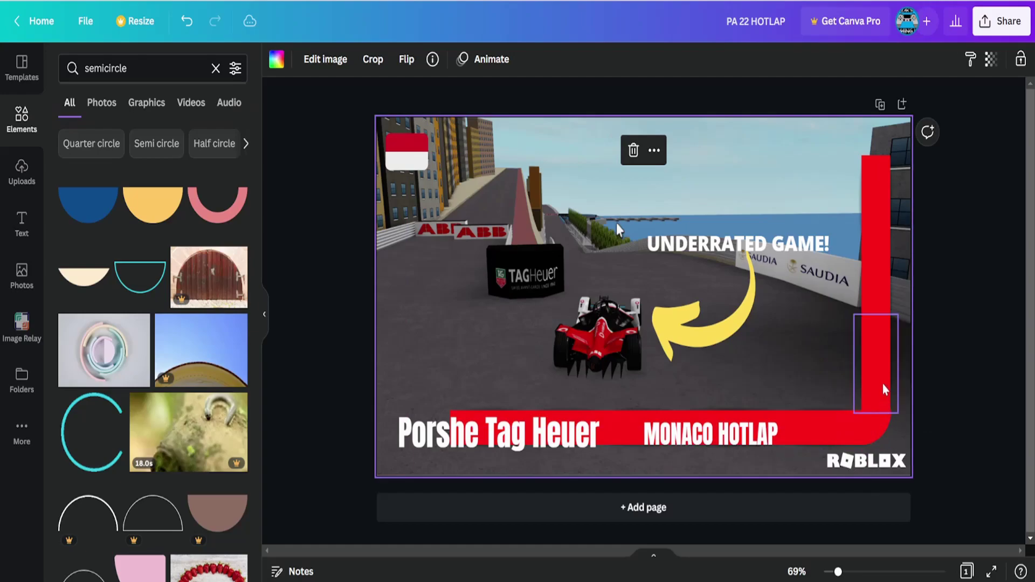
pyautogui.moveTo(888, 372)
pyautogui.mouseDown()
pyautogui.moveTo(871, 363)
pyautogui.moveTo(891, 363)
pyautogui.moveTo(882, 365)
pyautogui.mouseUp()
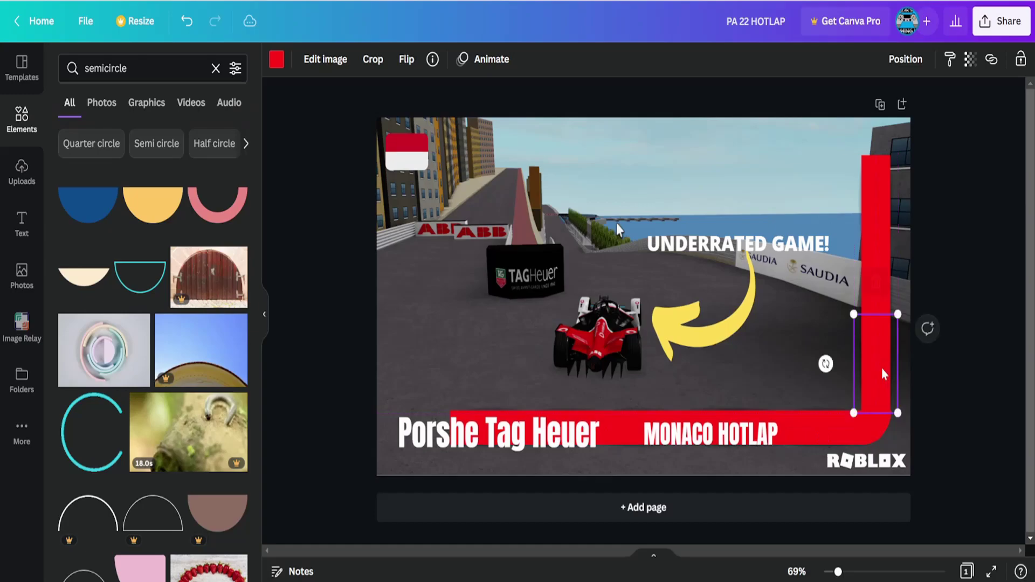
pyautogui.click(828, 324)
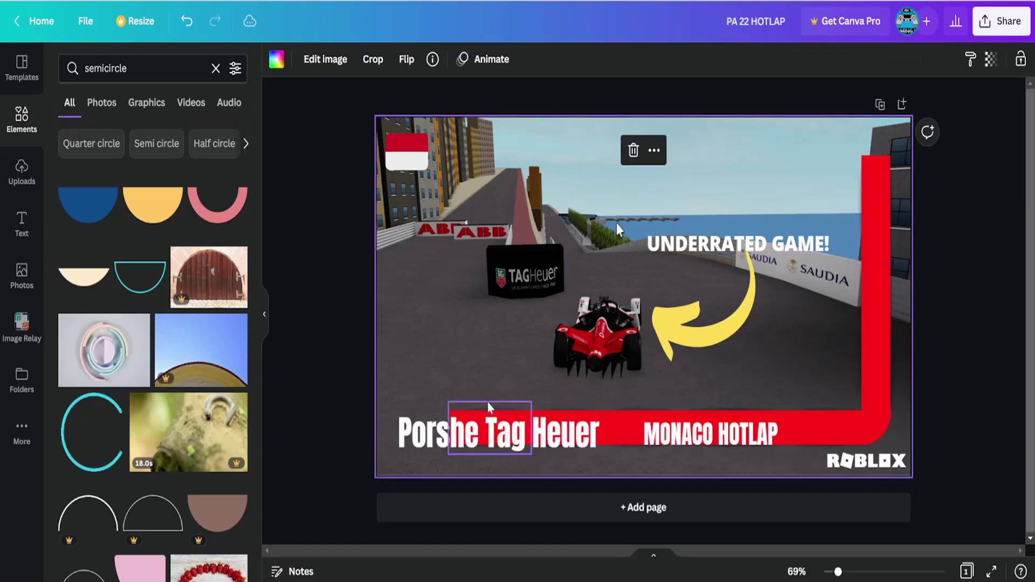
# Step: Move the MONACO HOTLAP and Porshe Tag Heuer titles up to the top
pyautogui.click(734, 431)
pyautogui.moveTo(735, 431); pyautogui.dragTo(792, 356)
pyautogui.click(518, 434)
pyautogui.moveTo(518, 433); pyautogui.dragTo(562, 153)
pyautogui.click(883, 175)
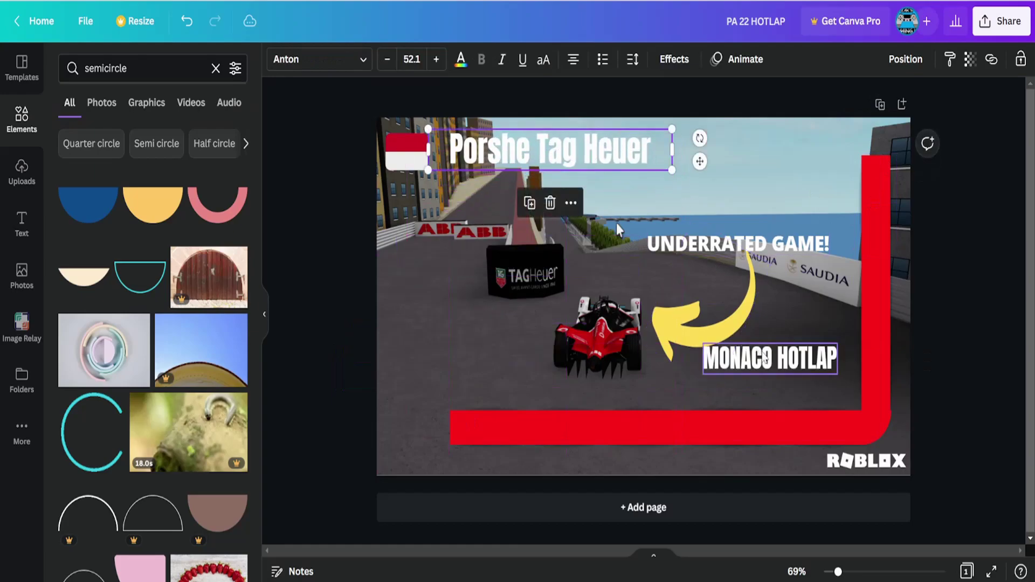
pyautogui.moveTo(764, 359); pyautogui.dragTo(764, 153)
pyautogui.moveTo(749, 153); pyautogui.dragTo(749, 152)
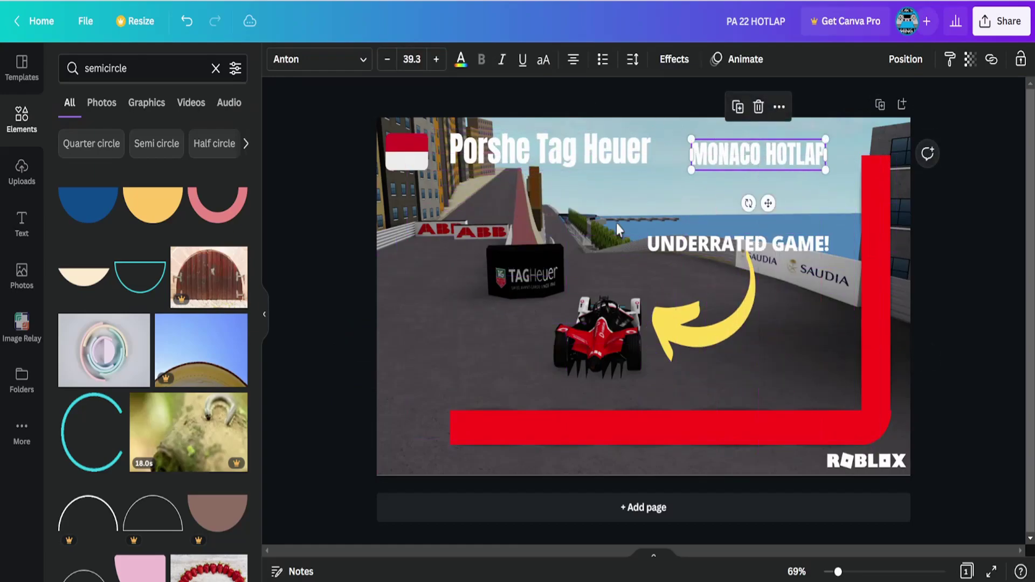
# Step: Undo the title moves and ribbon changes back to the top-and-right frame
pyautogui.click(188, 21)
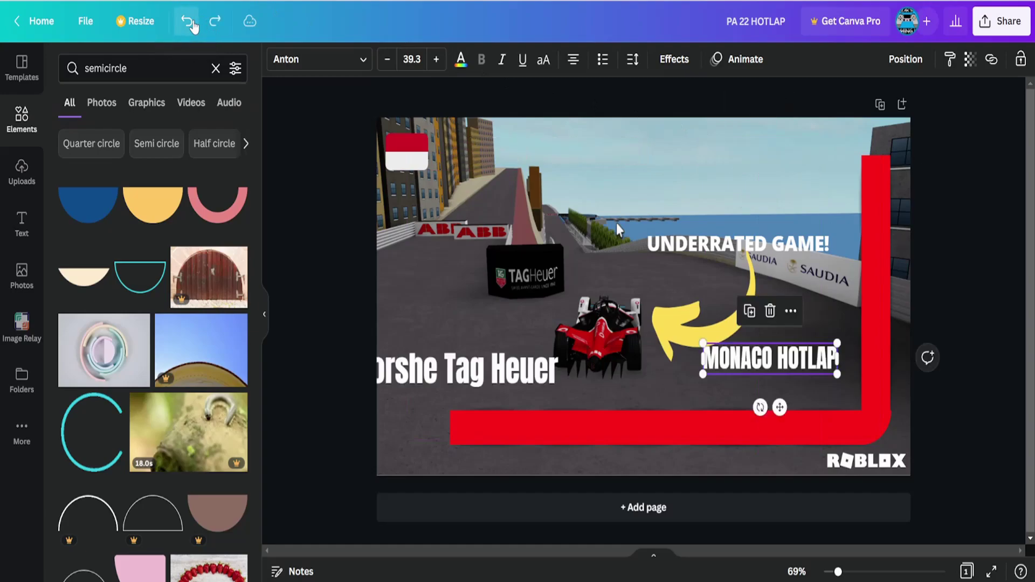
pyautogui.click(189, 22)
pyautogui.click(190, 23)
pyautogui.click(193, 24)
pyautogui.click(193, 25)
pyautogui.click(194, 25)
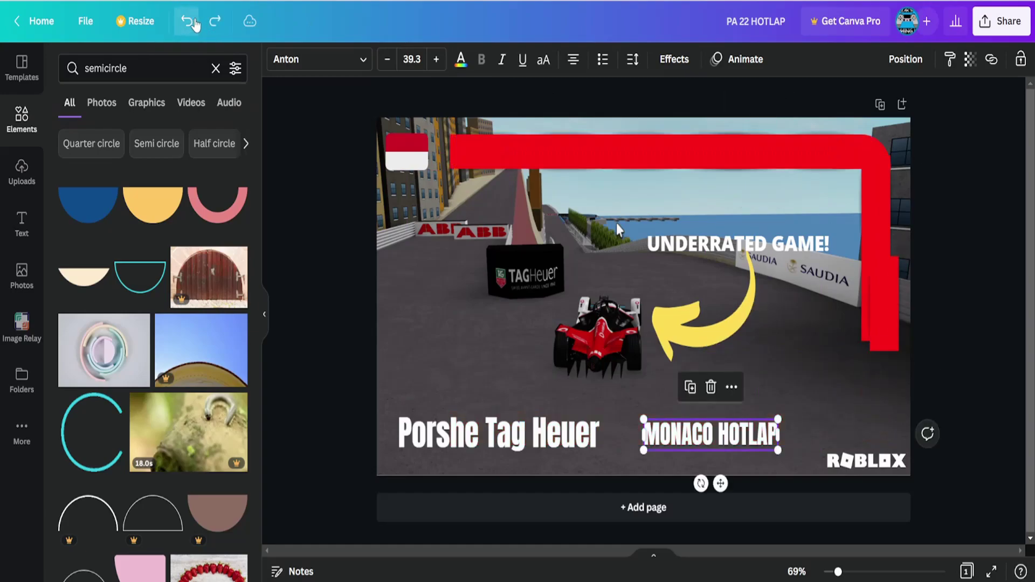
pyautogui.click(194, 25)
pyautogui.click(196, 25)
pyautogui.click(196, 25)
pyautogui.click(196, 26)
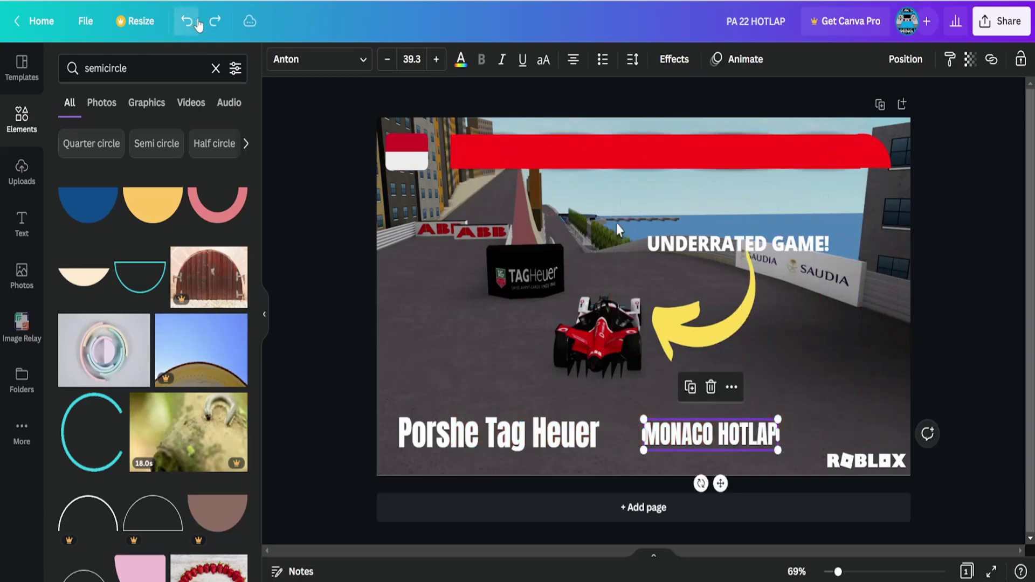
pyautogui.click(197, 26)
pyautogui.click(197, 27)
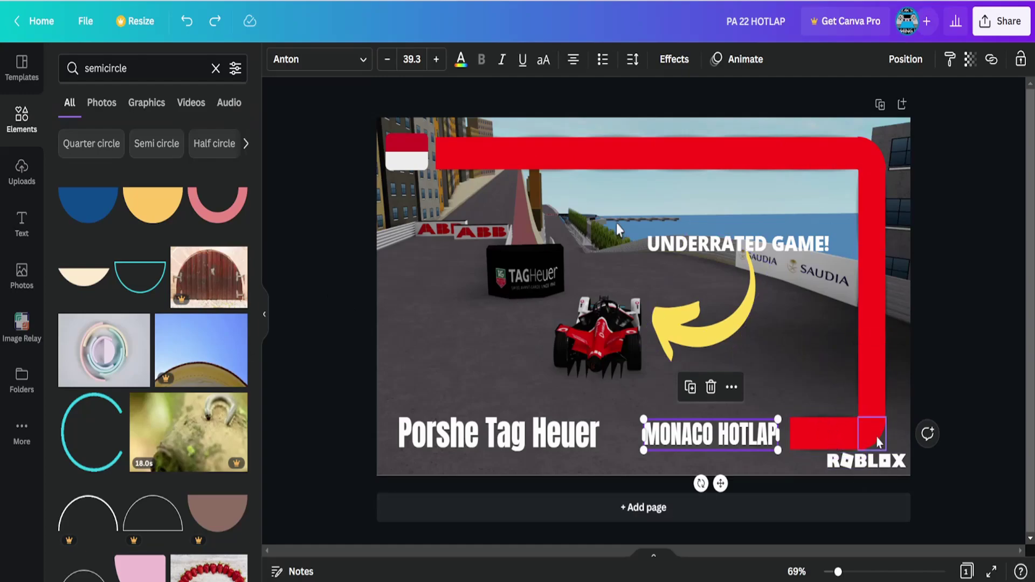
pyautogui.click(800, 425)
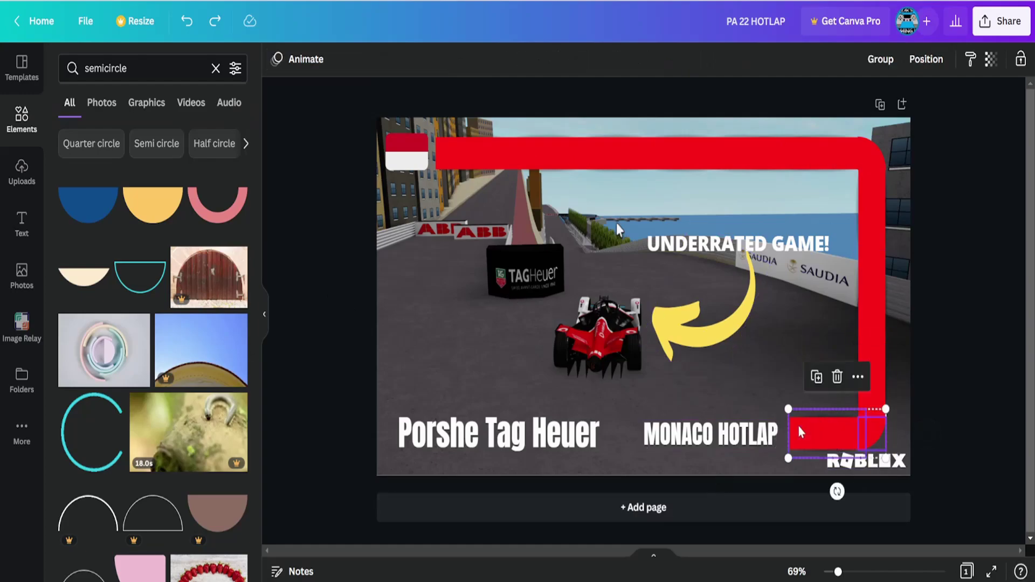
pyautogui.press('Delete')
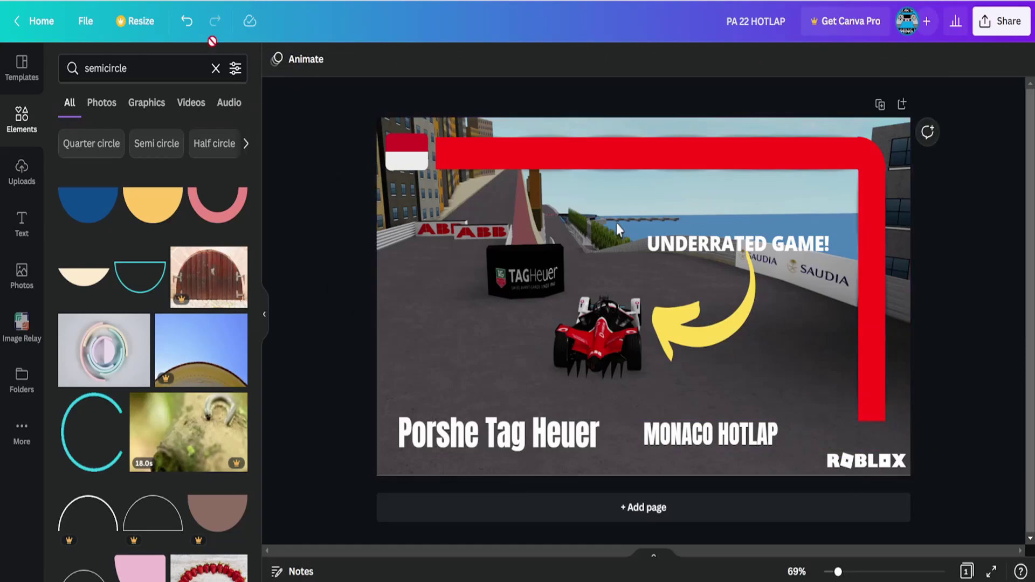
pyautogui.click(189, 22)
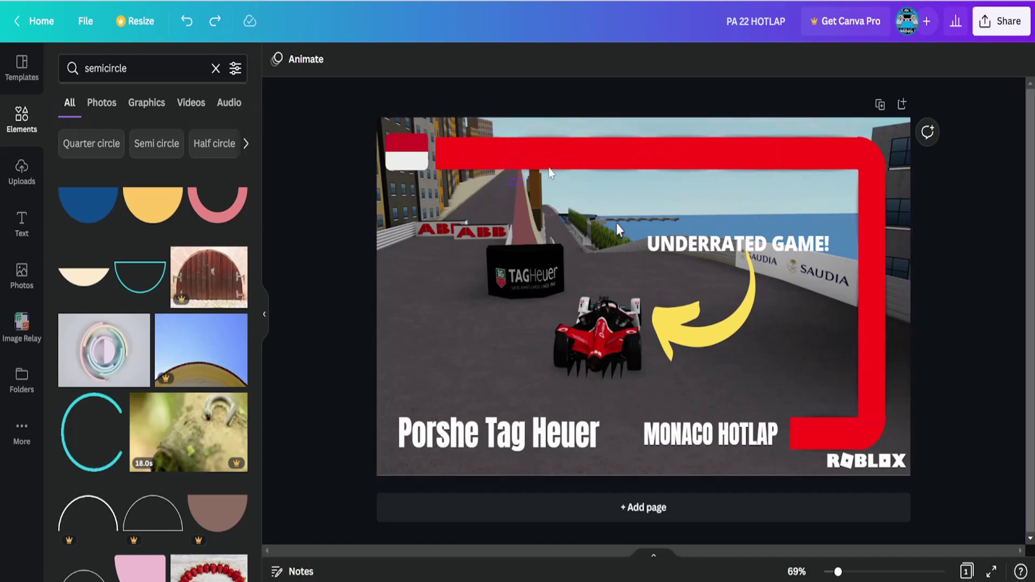
pyautogui.click(699, 335)
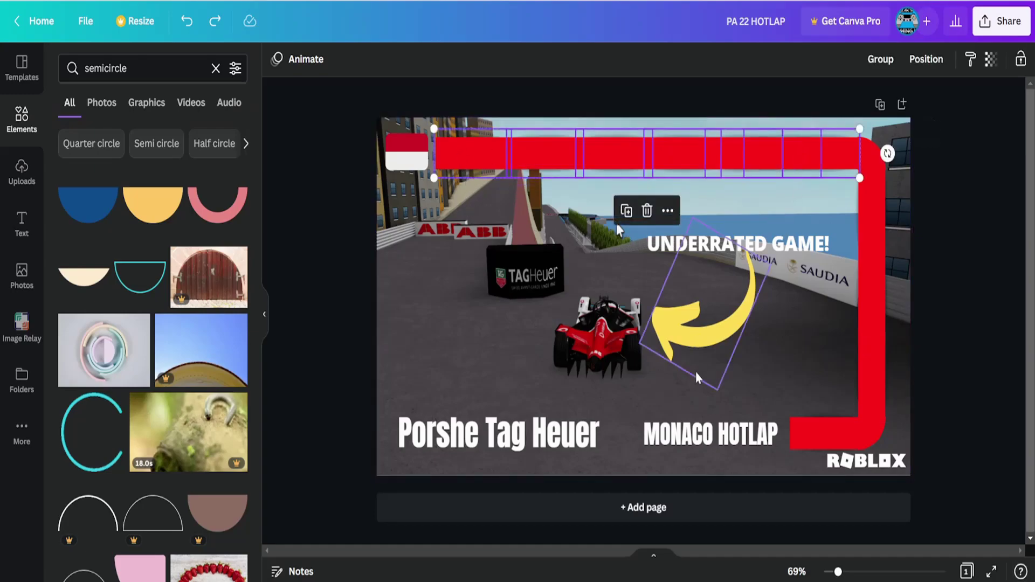
pyautogui.press('Escape')
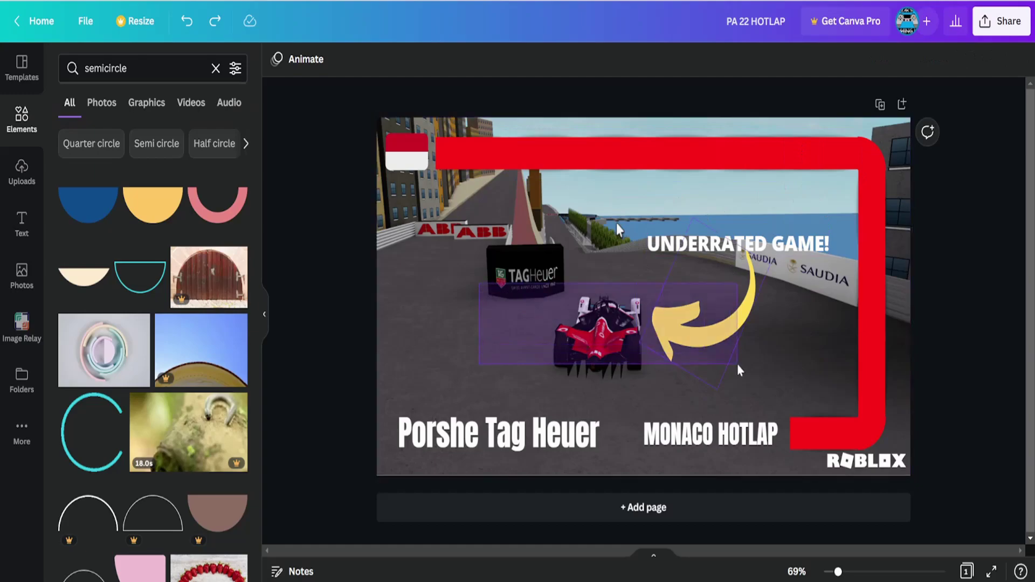
pyautogui.click(725, 353)
pyautogui.click(760, 162)
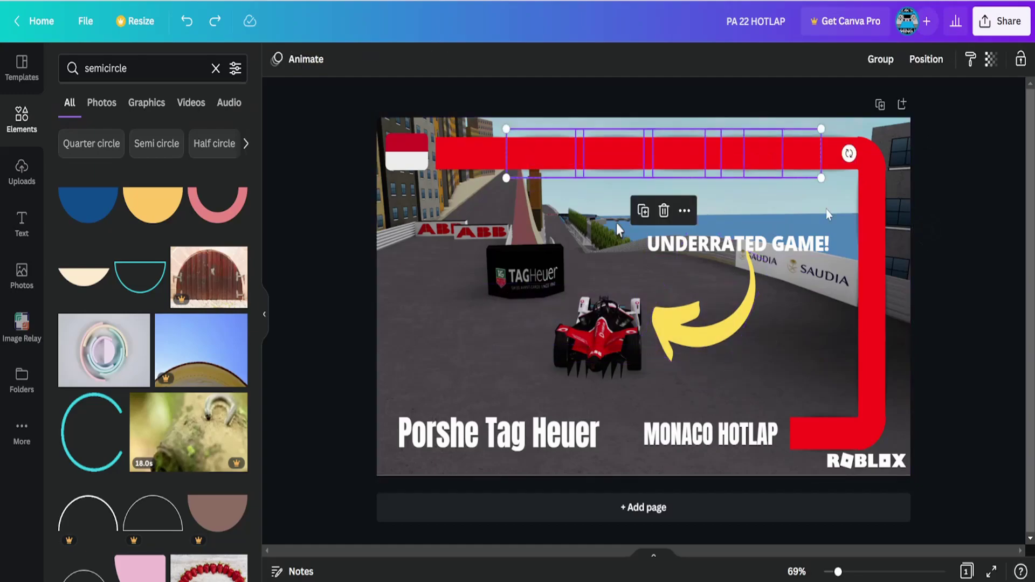
pyautogui.click(828, 217)
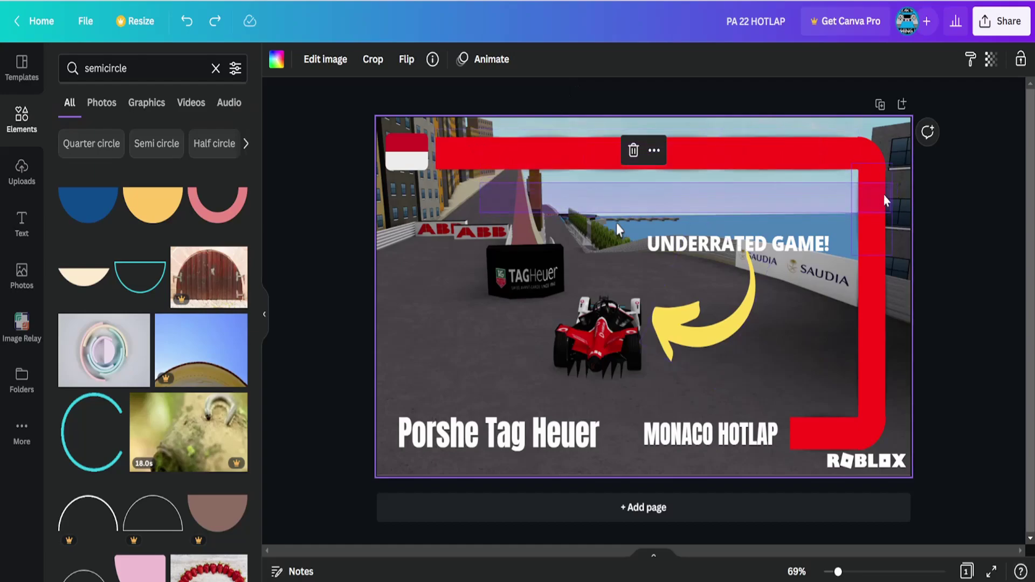
pyautogui.click(873, 154)
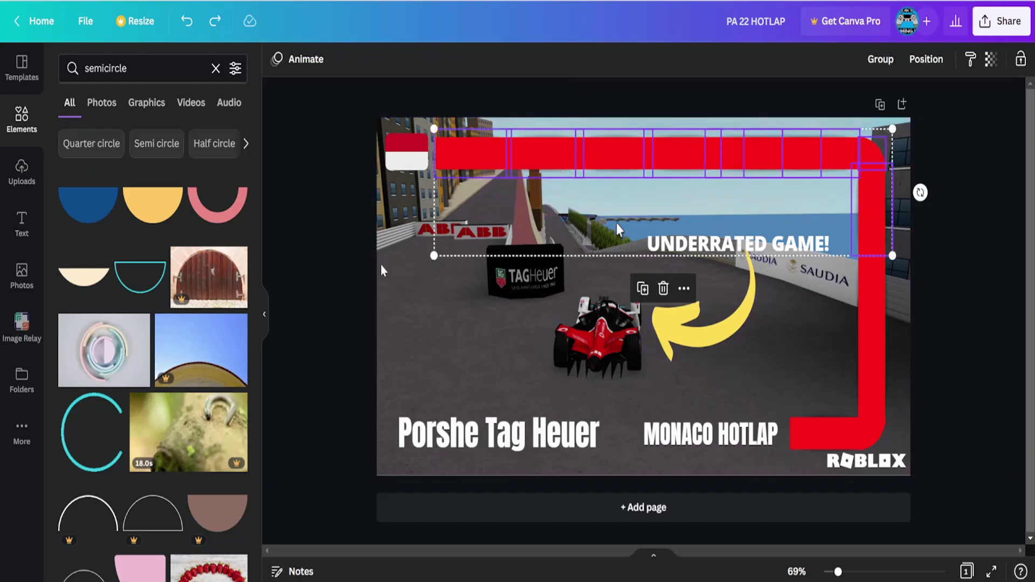
pyautogui.click(536, 221)
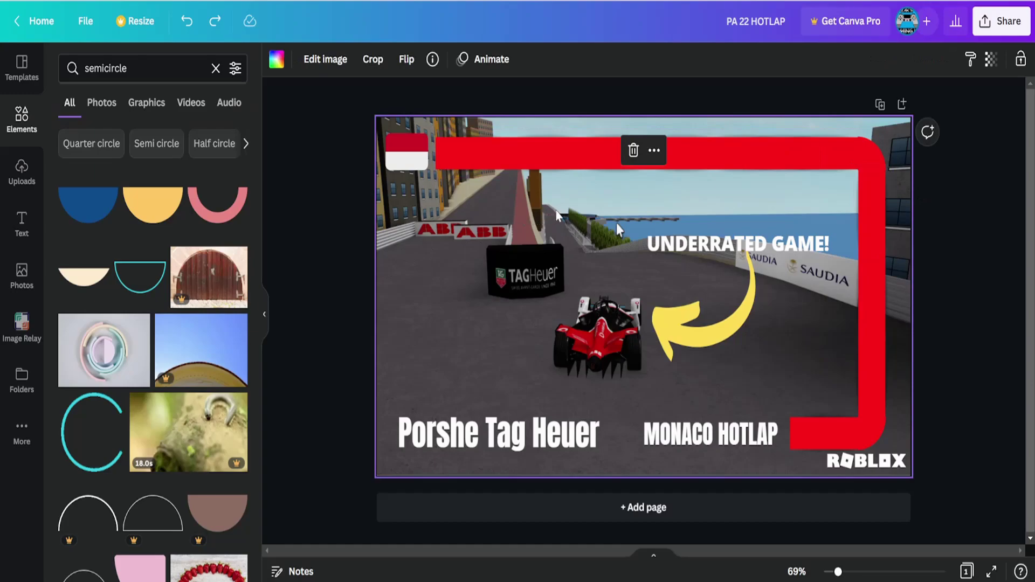